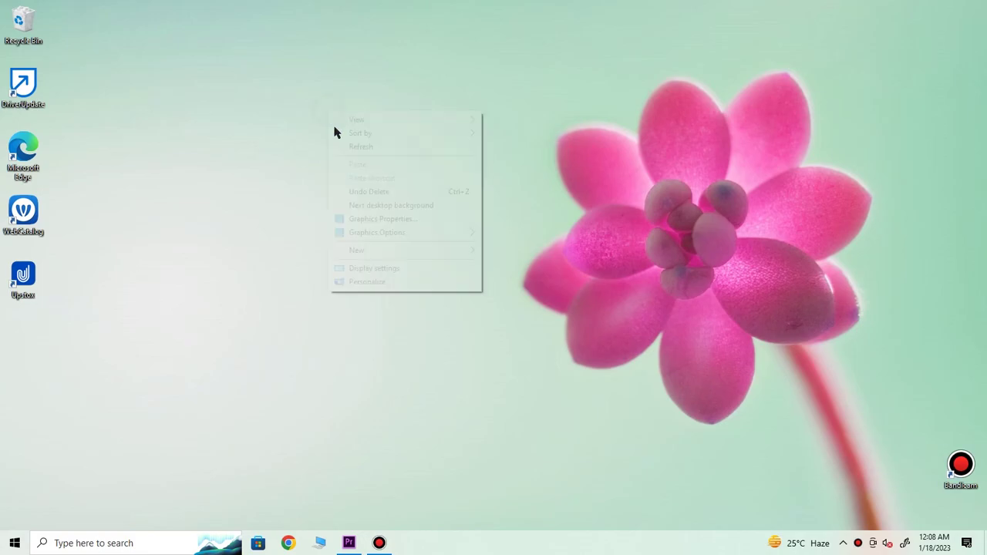
Step: Refresh the Windows desktop from its context menu and start Google Chrome from the taskbar
left_click(341, 146)
right_click(294, 103)
left_click(315, 137)
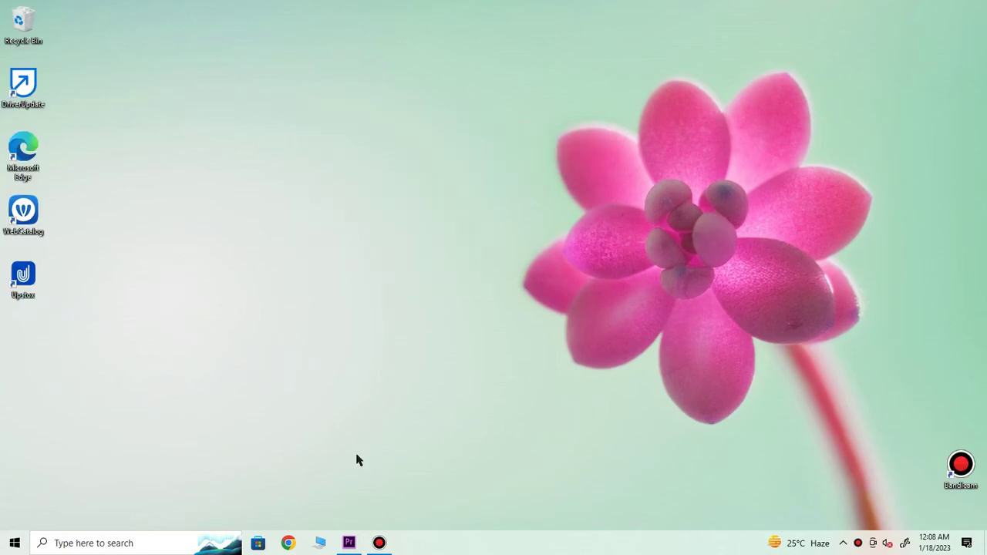
left_click(289, 541)
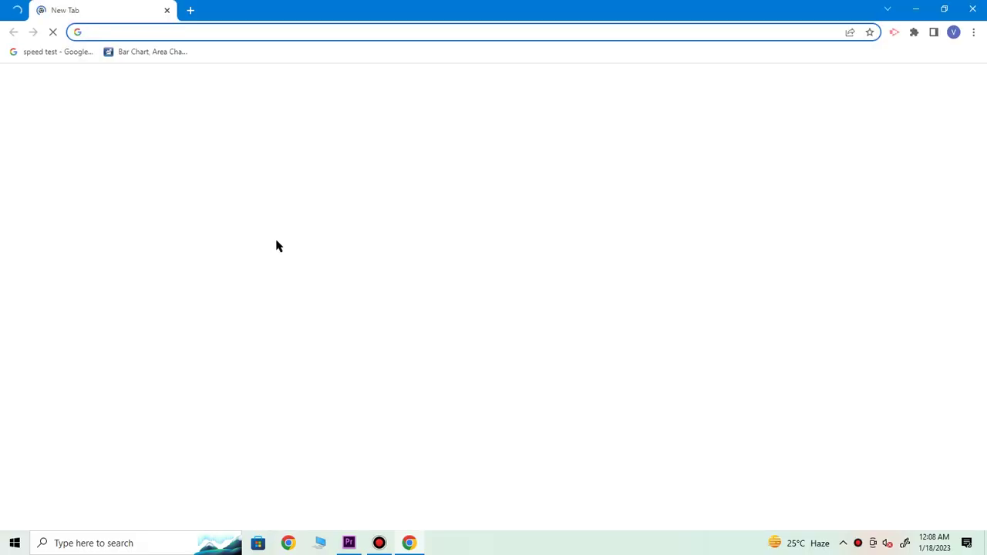
Step: Google 'getintopc 2022 photoshopscc netural' and open the GetIntoPC Photoshop 2022 result
left_click(422, 257)
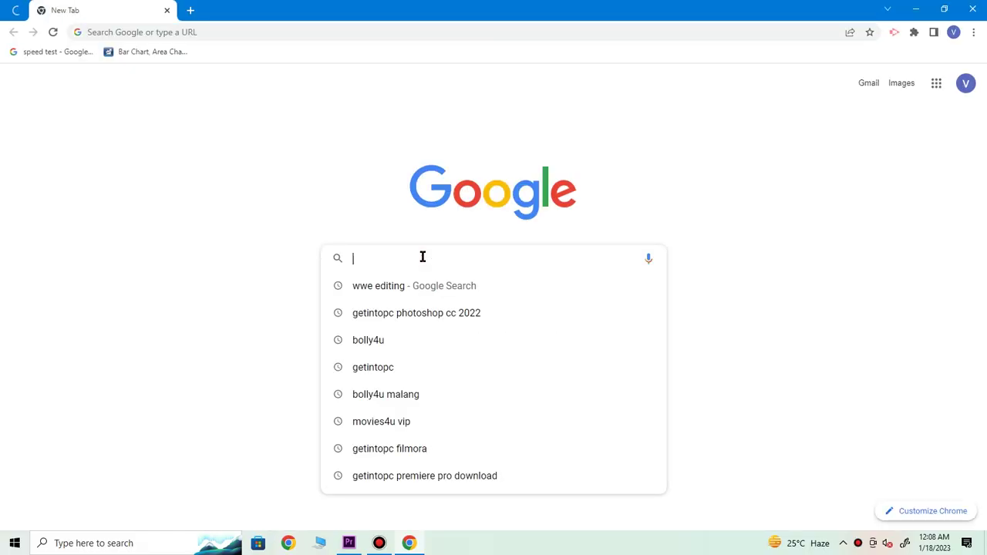
type("getintopc")
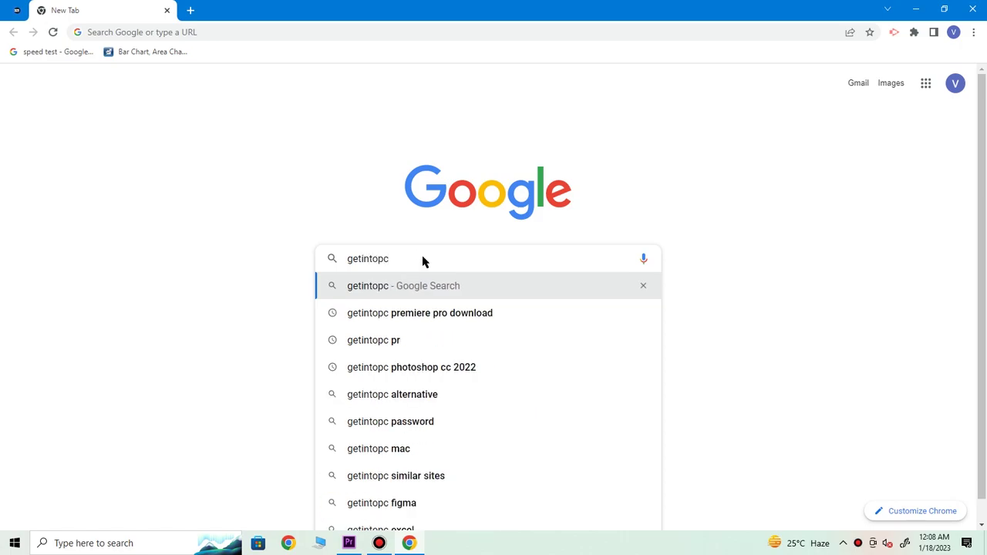
type(" 2022")
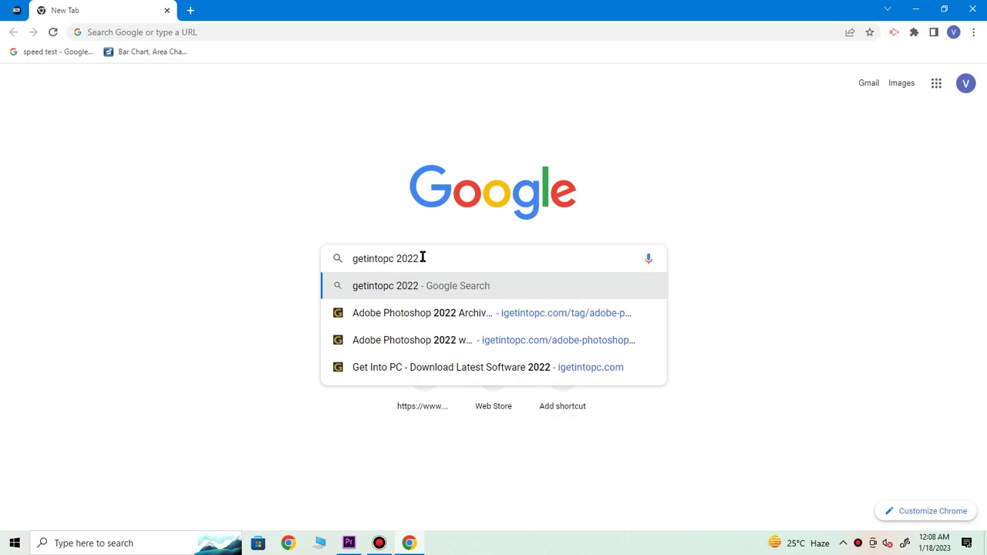
type(" photoshopscc netural")
key("Return")
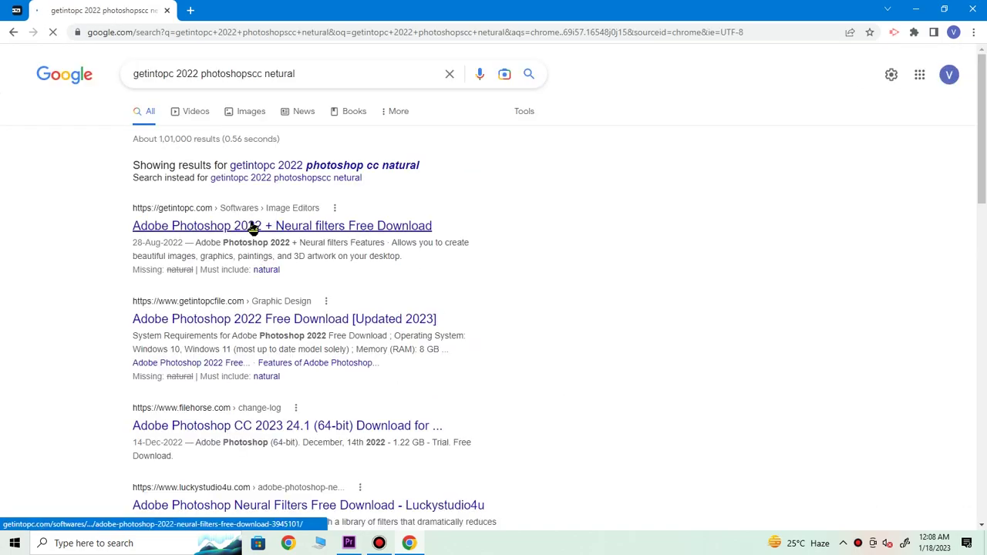
left_click(248, 225)
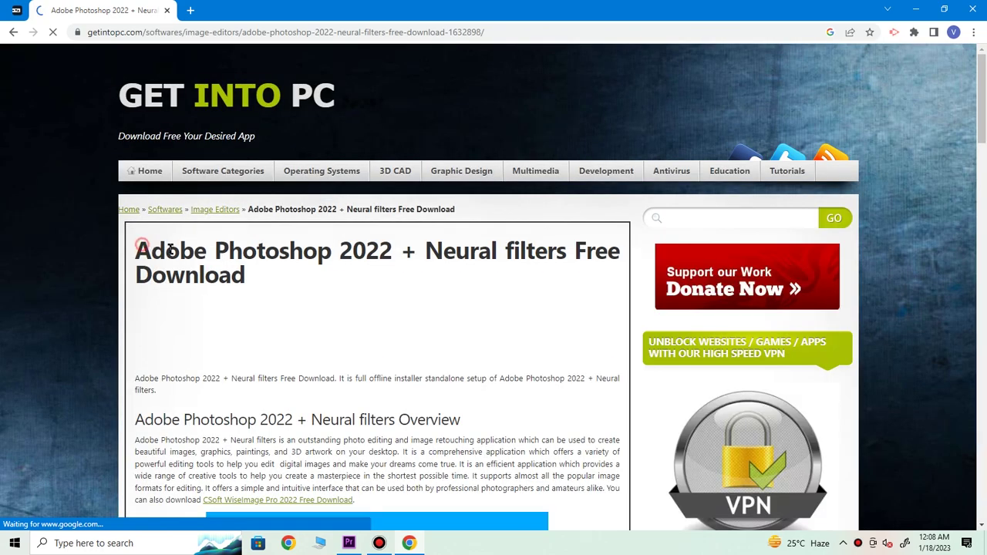
Step: Scroll through the GetIntoPC Photoshop 2022 article and highlight the 4.3 GB setup size
left_click_drag(170, 250, 285, 274)
scroll(286, 274, "down", 3)
scroll(220, 113, "down", 2)
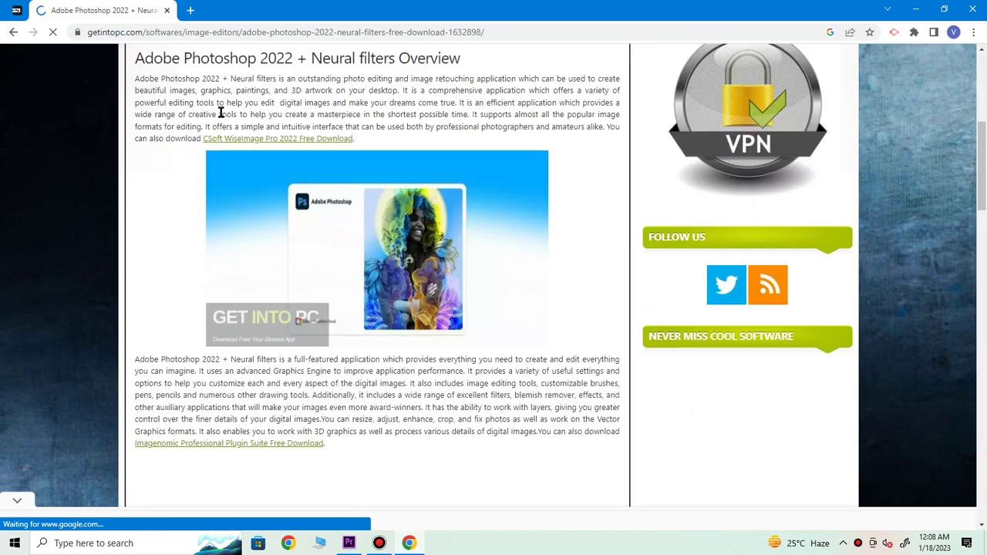
scroll(248, 135, "down", 3)
scroll(249, 137, "down", 2)
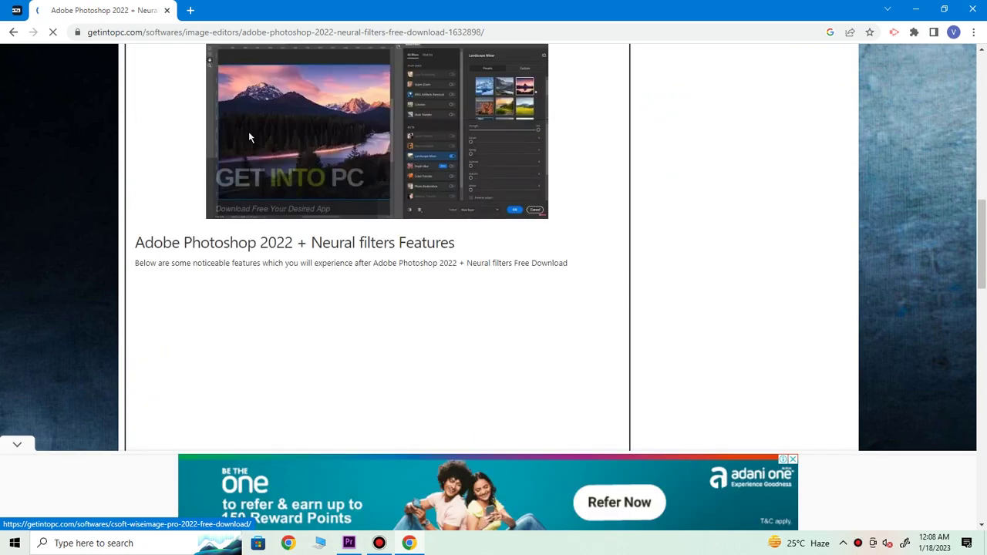
scroll(249, 137, "down", 3)
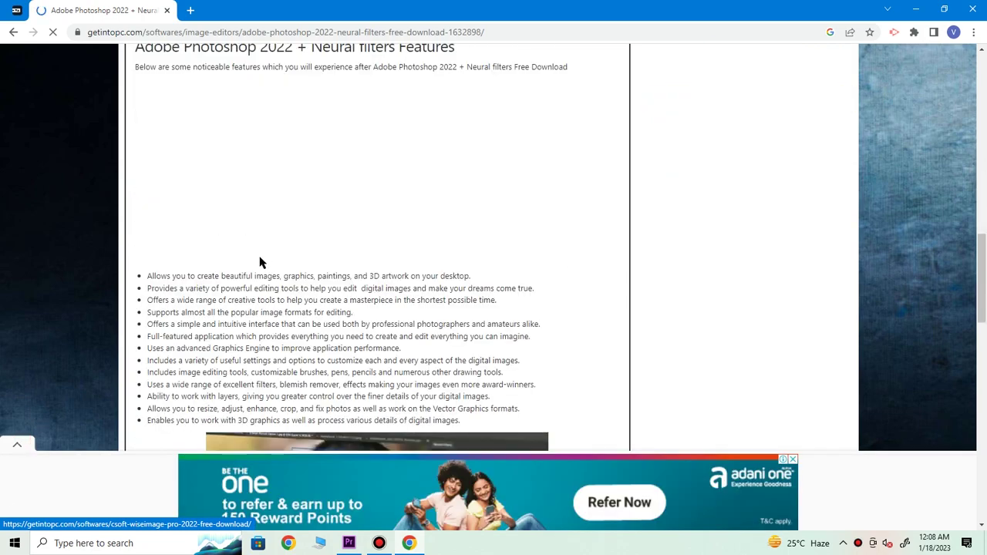
scroll(139, 199, "down", 5)
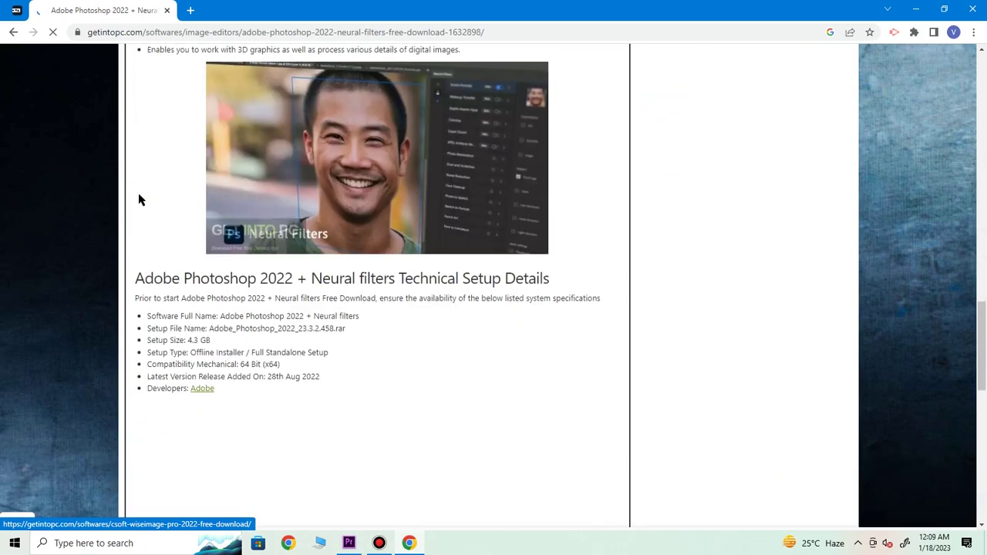
scroll(139, 200, "down", 2)
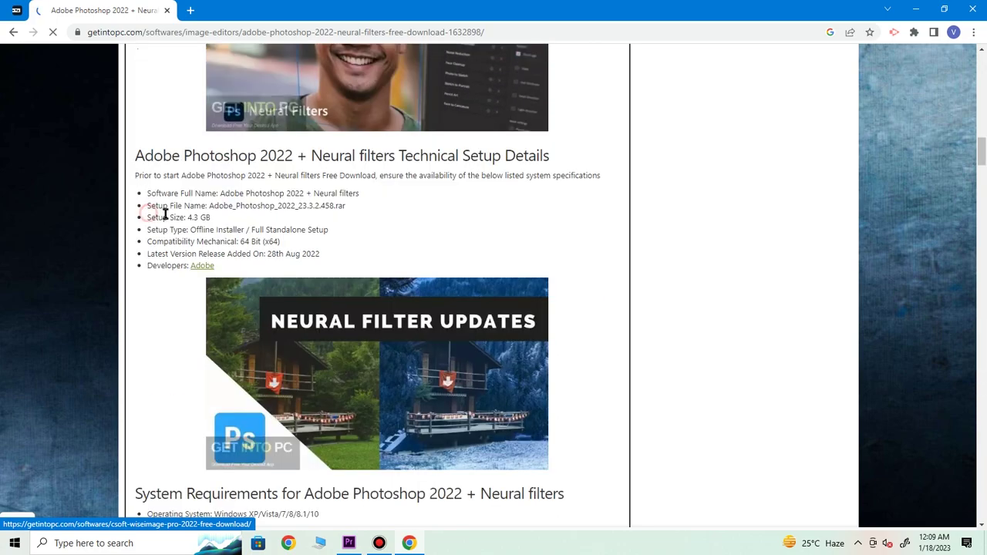
left_click_drag(148, 218, 212, 222)
left_click(272, 187)
Step: Check the OS/RAM requirements and archive password line, then start the 64-bit download
scroll(245, 266, "down", 3)
scroll(235, 205, "down", 3)
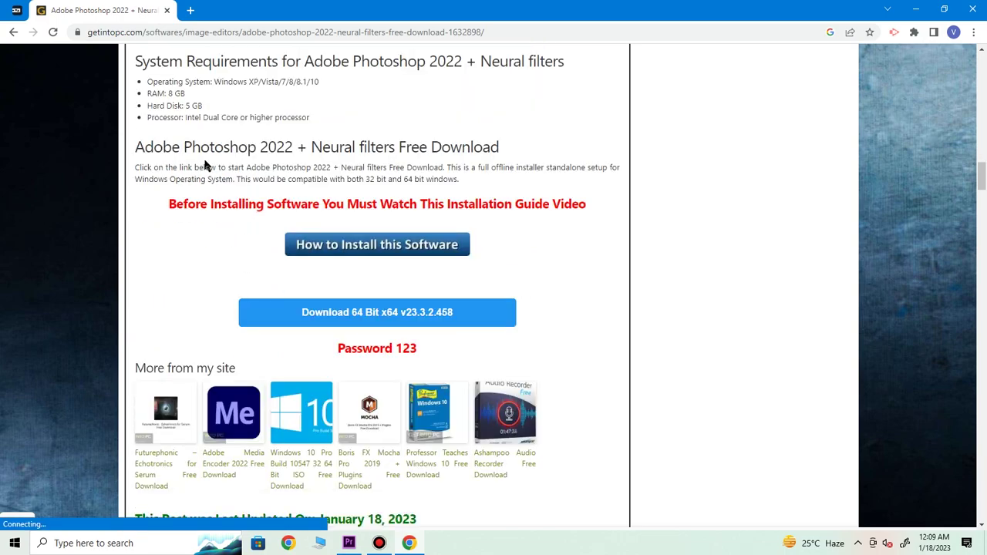
scroll(177, 163, "up", 1)
left_click_drag(144, 148, 327, 157)
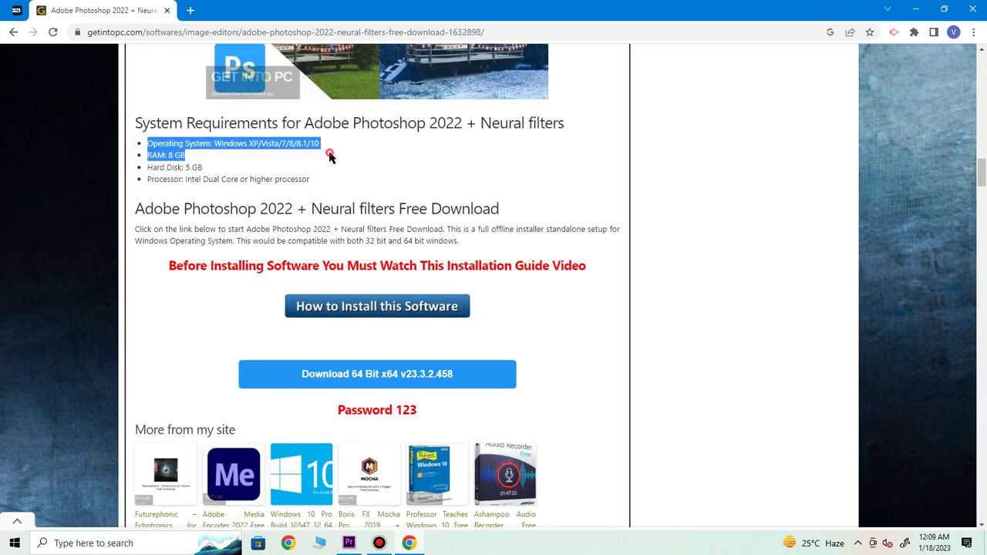
left_click(330, 156)
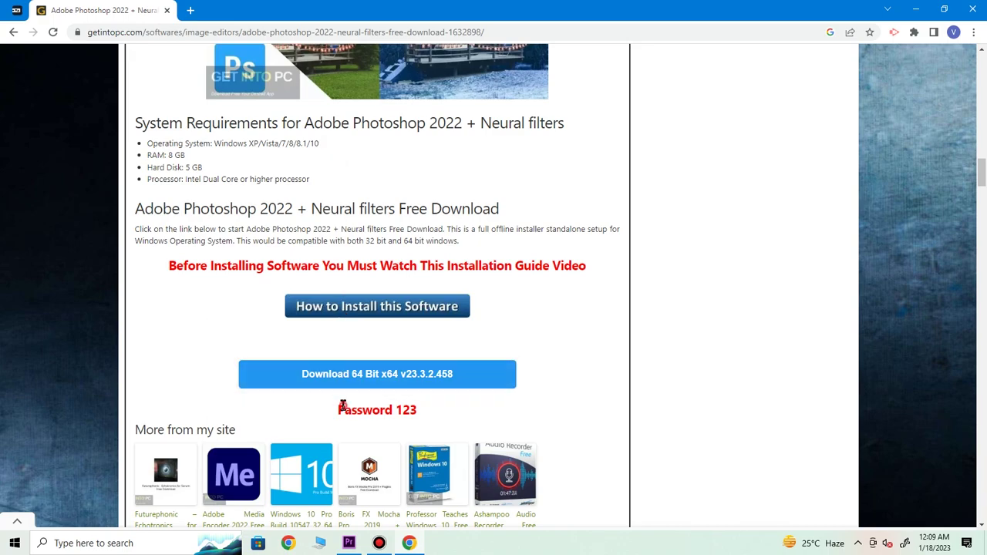
left_click_drag(342, 406, 422, 398)
left_click(414, 372)
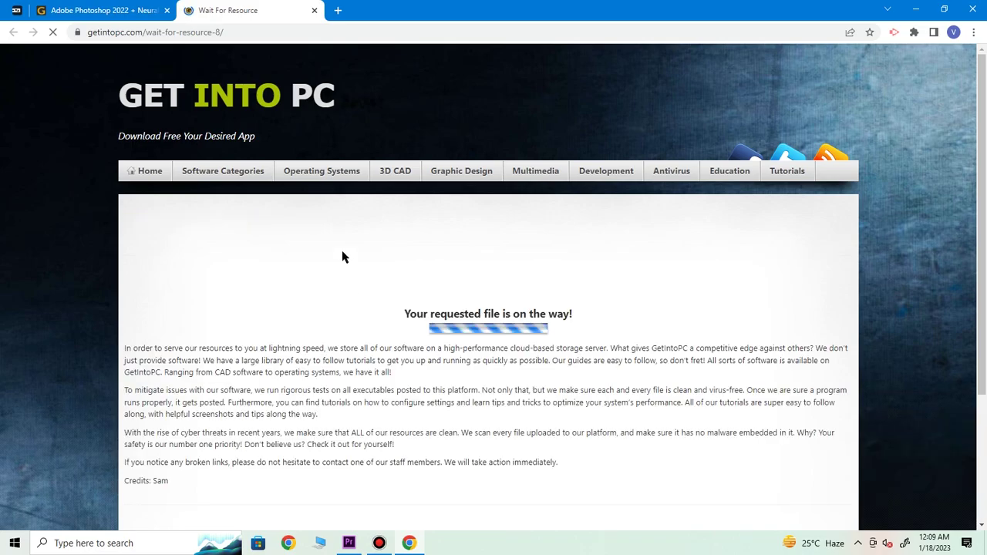
Step: Open Chrome's downloads list and drag the finished Photoshop 2022 .rar onto the desktop
scroll(339, 264, "down", 1)
scroll(231, 324, "down", 1)
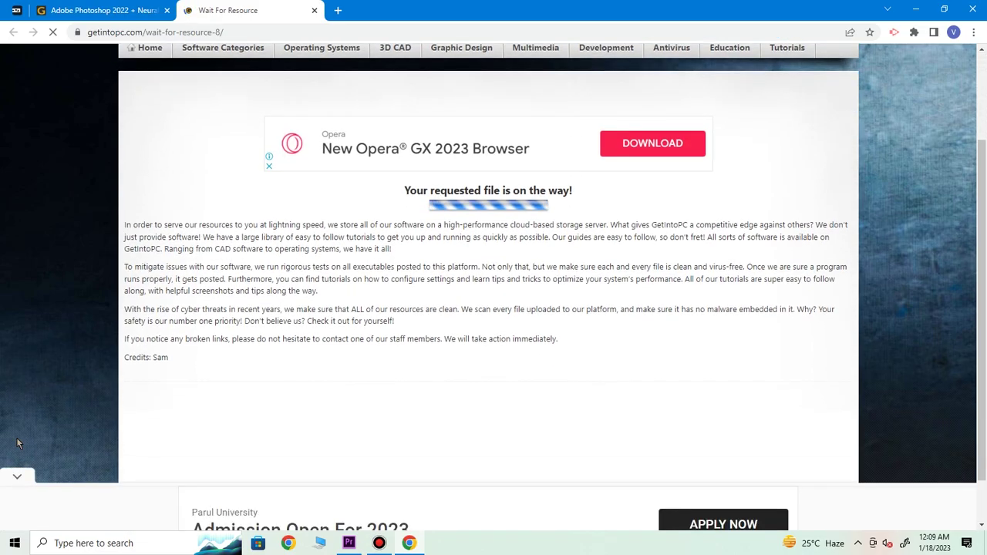
left_click(17, 443)
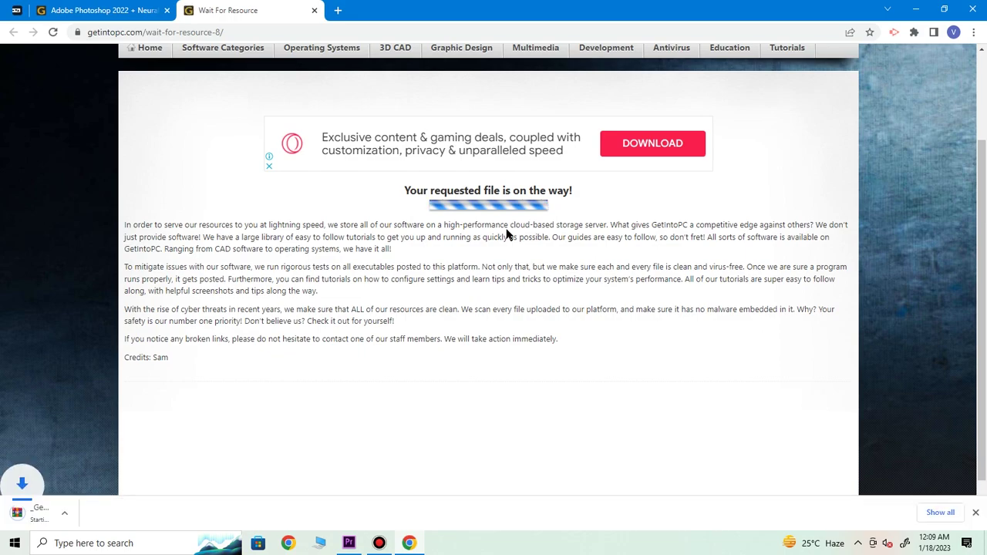
left_click(973, 32)
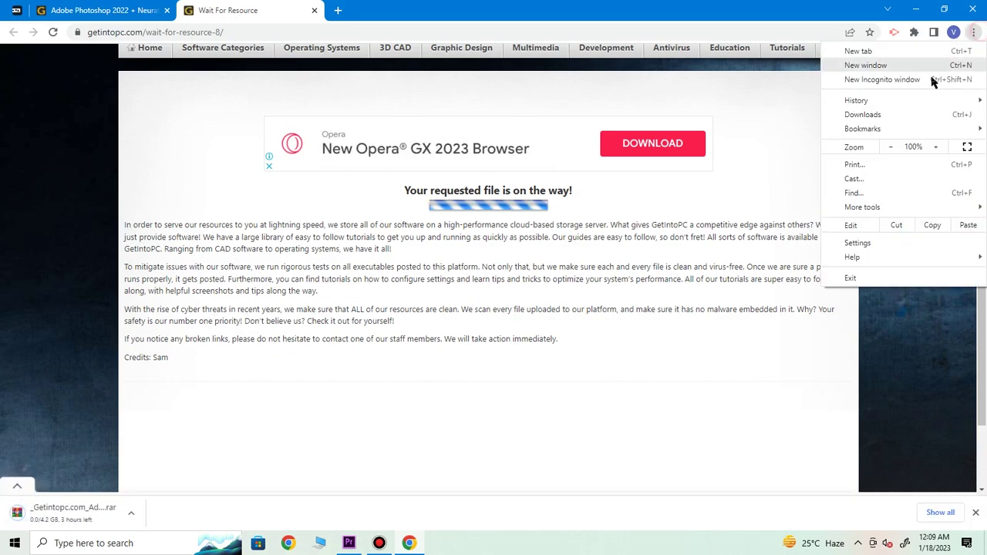
left_click(903, 114)
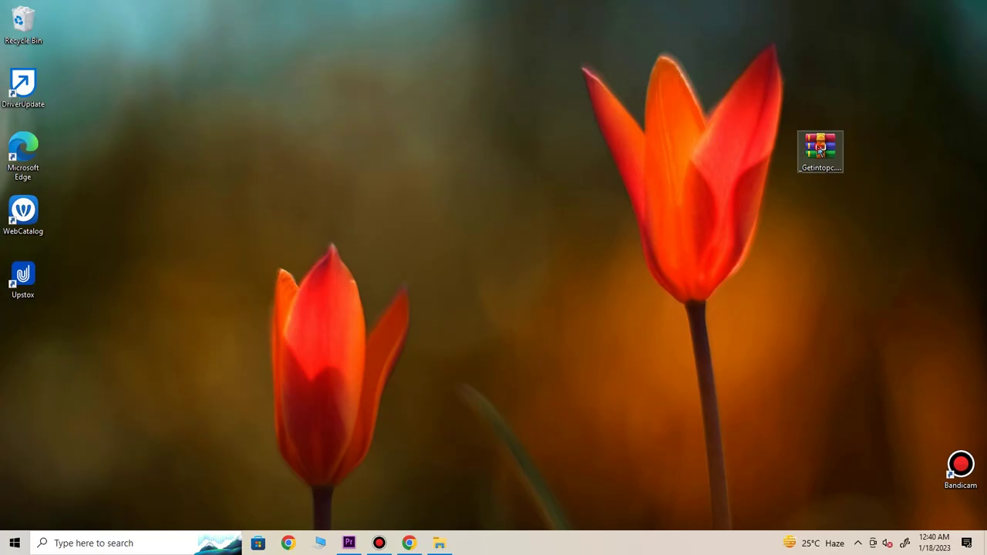
left_click_drag(819, 146, 445, 147)
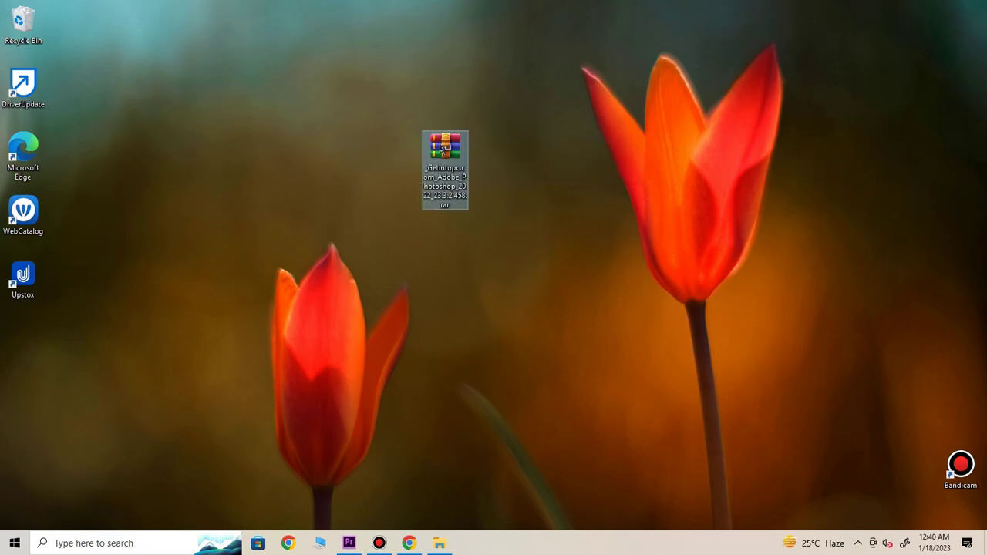
Step: Extract the Photoshop 2022 .rar onto the desktop, confirming the archive password
right_click(444, 147)
left_click(481, 195)
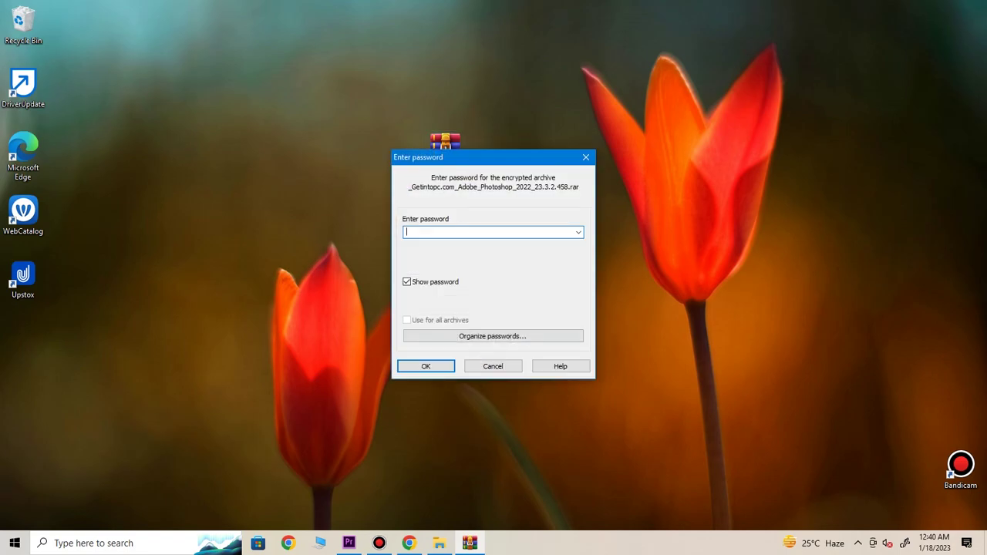
left_click(420, 366)
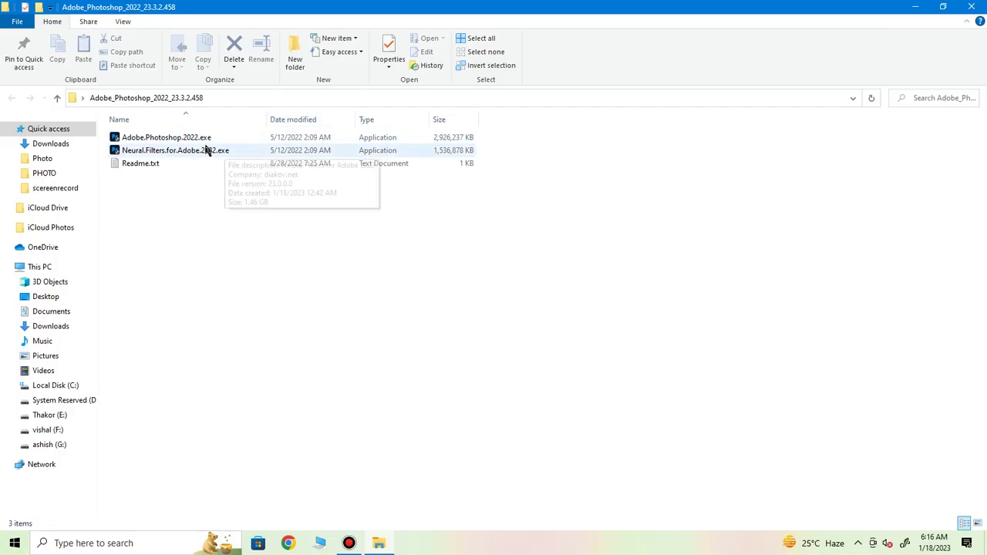
Step: Run the Adobe.Photoshop.2022.exe setup file from the extracted folder
left_click(193, 139)
right_click(193, 141)
left_click(225, 163)
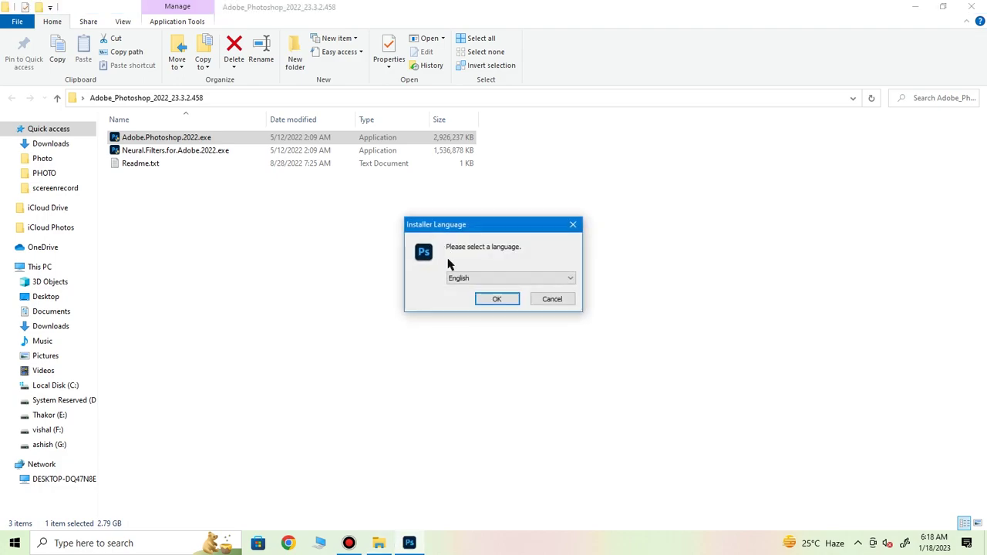
Step: Choose English and the 64-bit edition, installing to C:\Program Files\Adobe
left_click(494, 305)
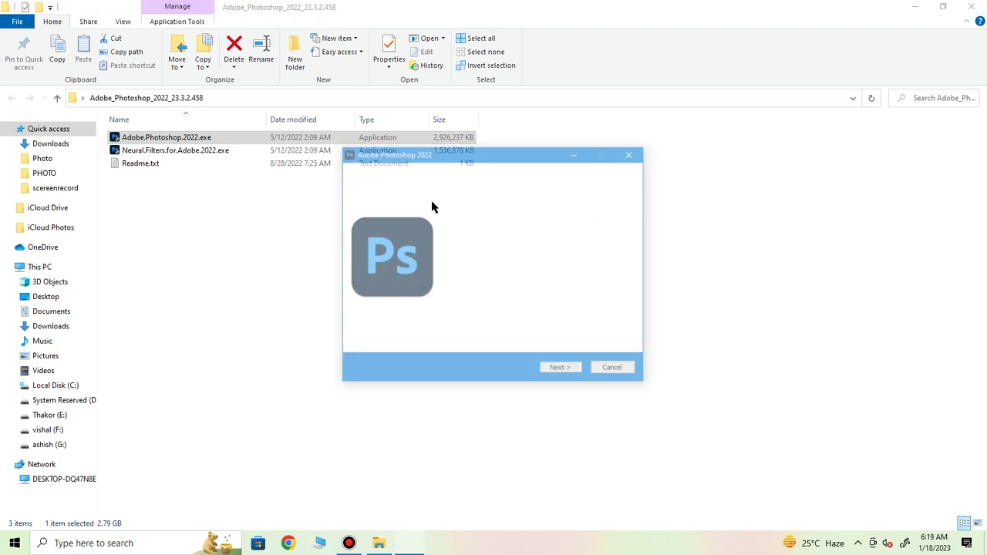
left_click(552, 368)
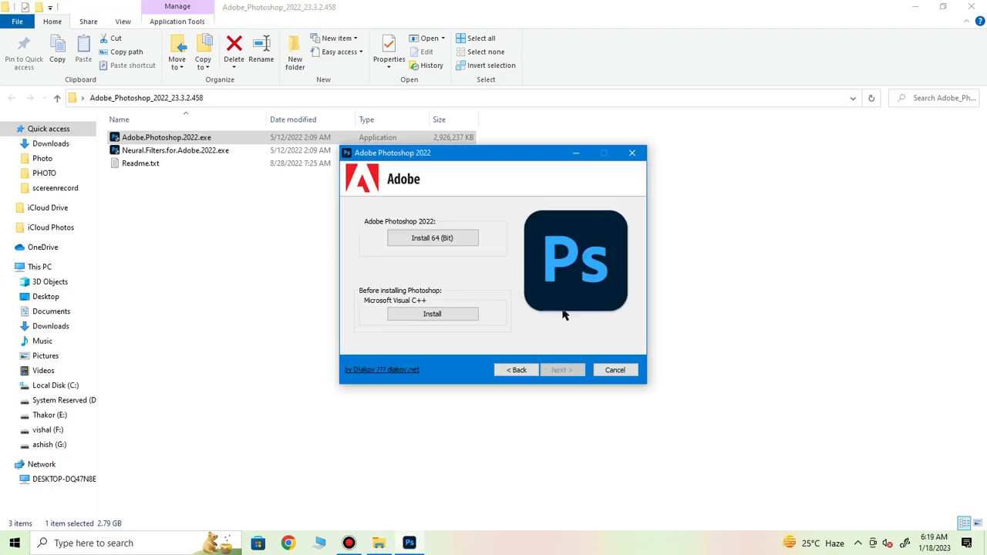
left_click(426, 239)
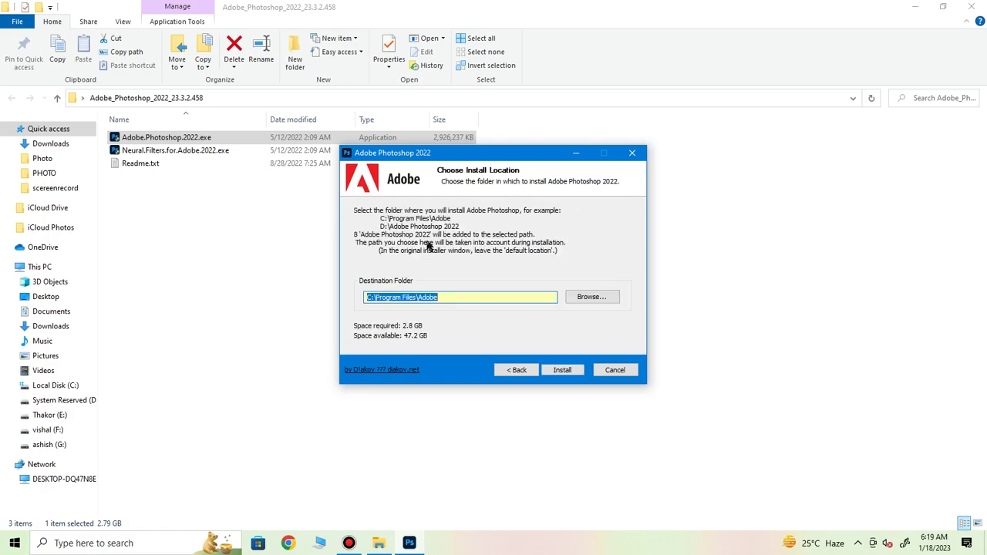
left_click(573, 371)
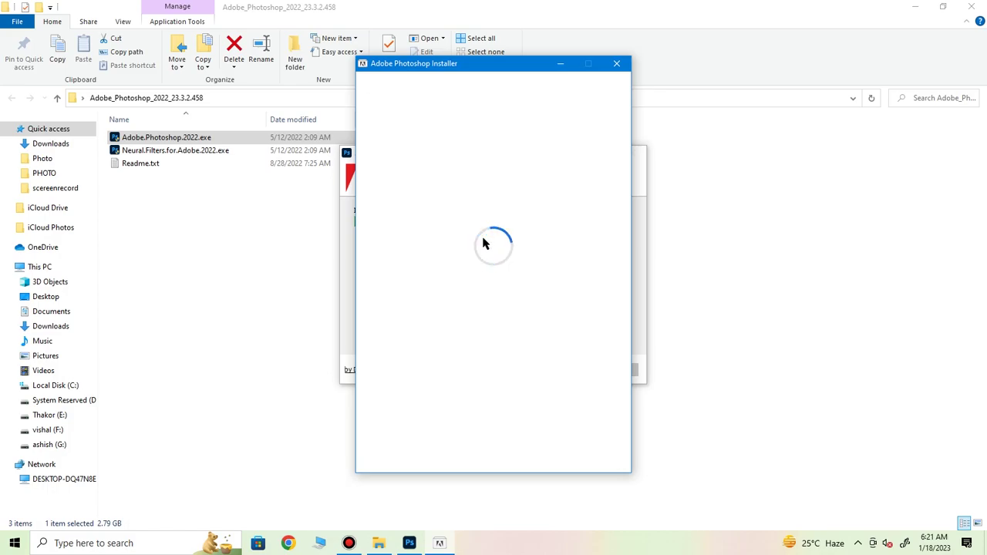
Step: Install Photoshop 2022 with the default language and location and dismiss the completion notice
left_click_drag(515, 65, 466, 87)
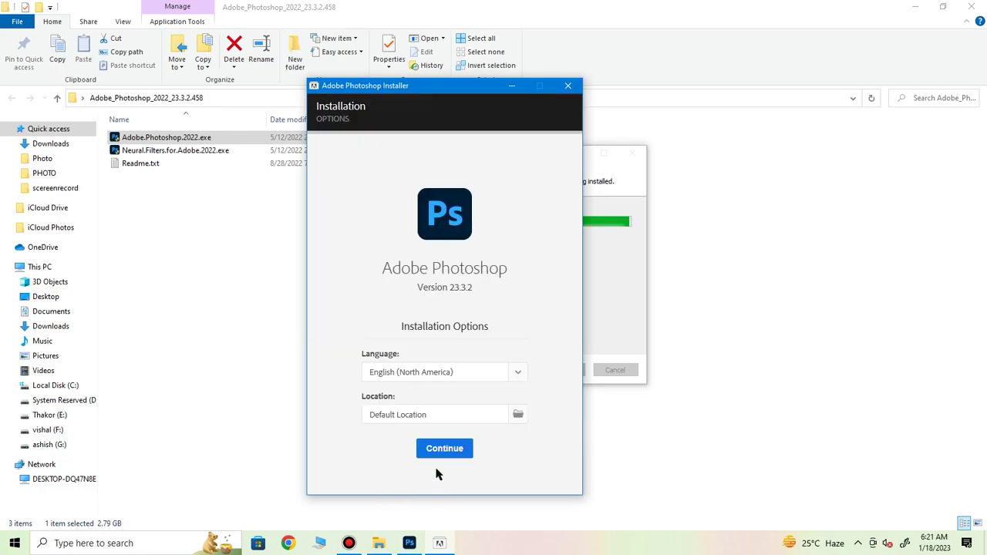
left_click(436, 452)
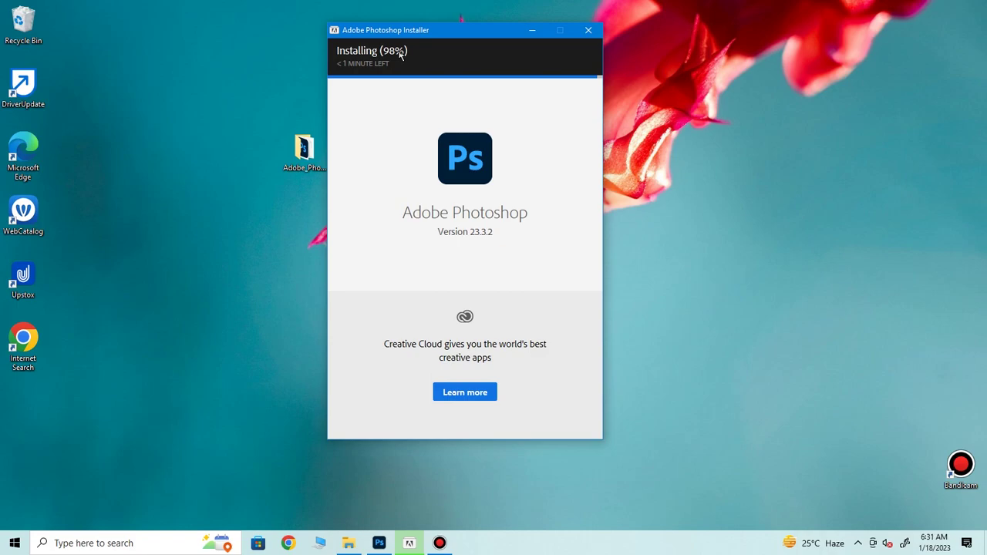
left_click(464, 290)
Step: Finish the setup and launch Adobe Photoshop 2022 from the Start menu
right_click(357, 244)
right_click(381, 276)
left_click(411, 310)
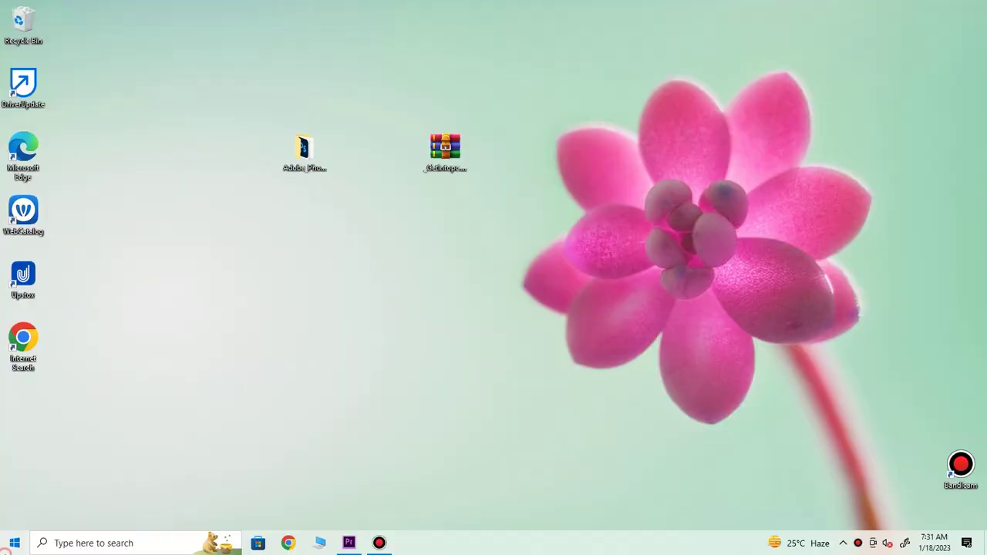
left_click(15, 543)
left_click(80, 178)
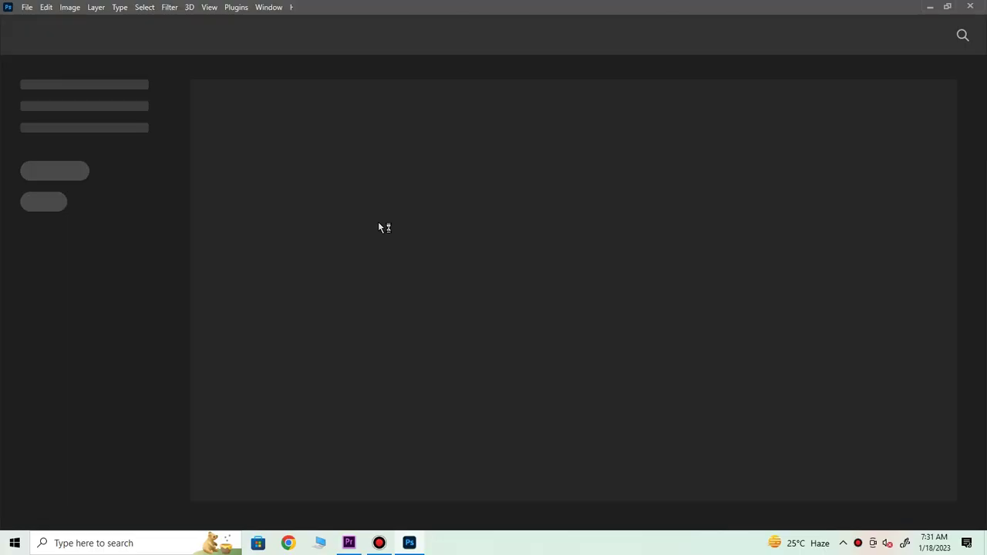
Step: Open pexels-valeria-burdyka-13270181.jpg from Downloads via File > Open As
left_click(27, 8)
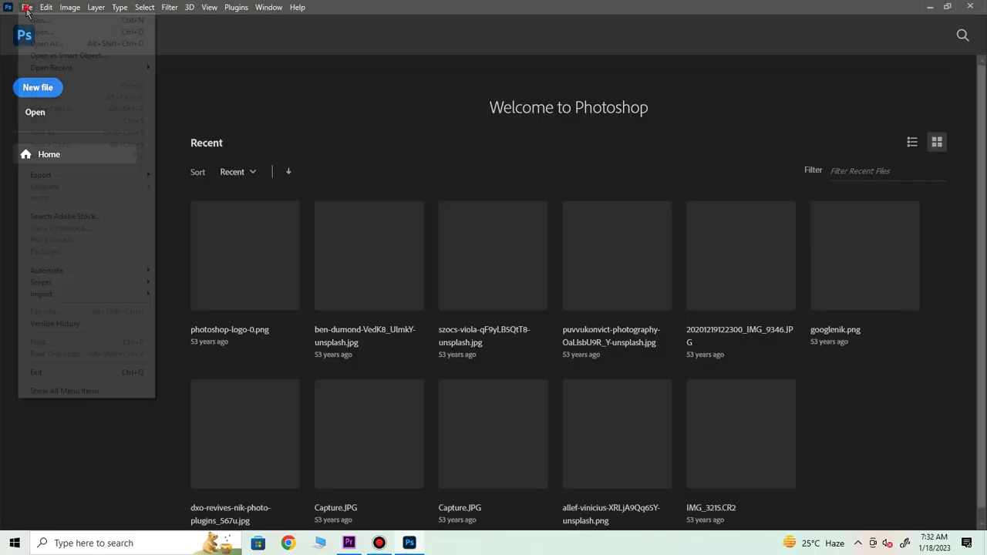
left_click(35, 44)
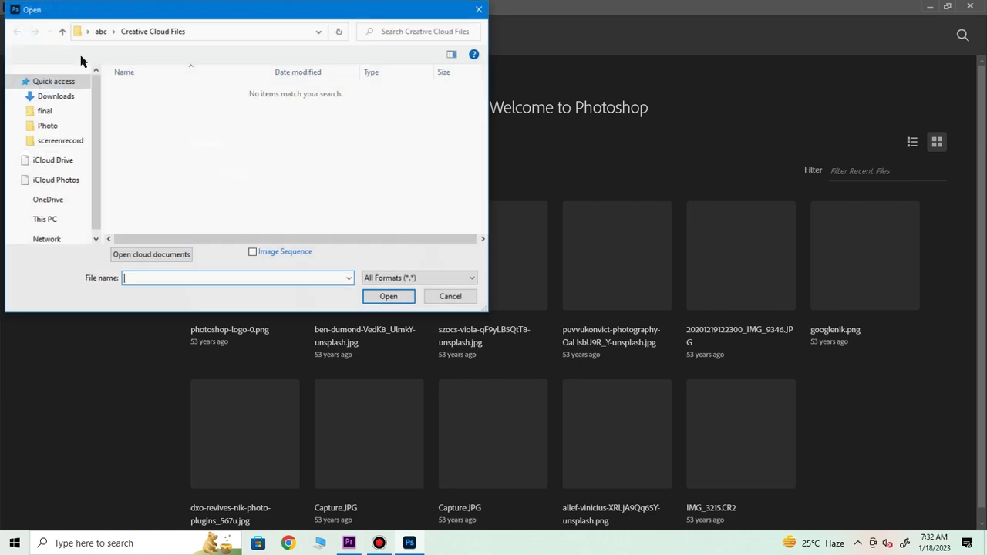
mouse_move(50, 155)
left_click(51, 95)
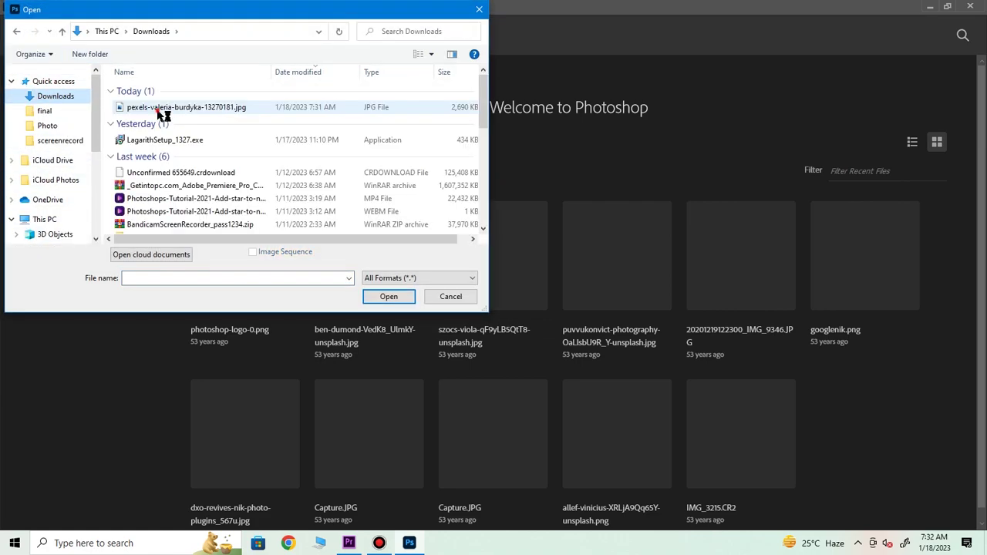
left_click(158, 108)
left_click(387, 296)
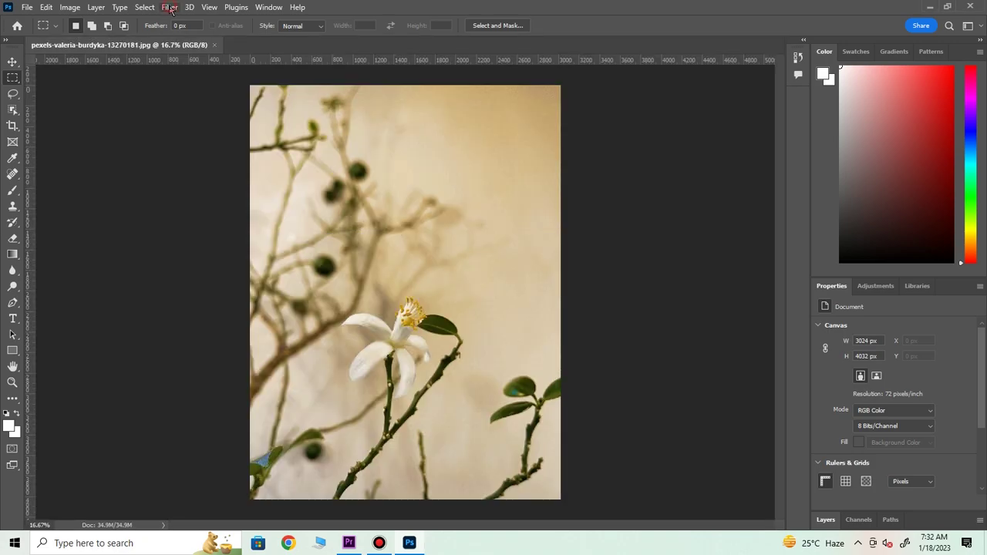
left_click(171, 10)
mouse_move(193, 336)
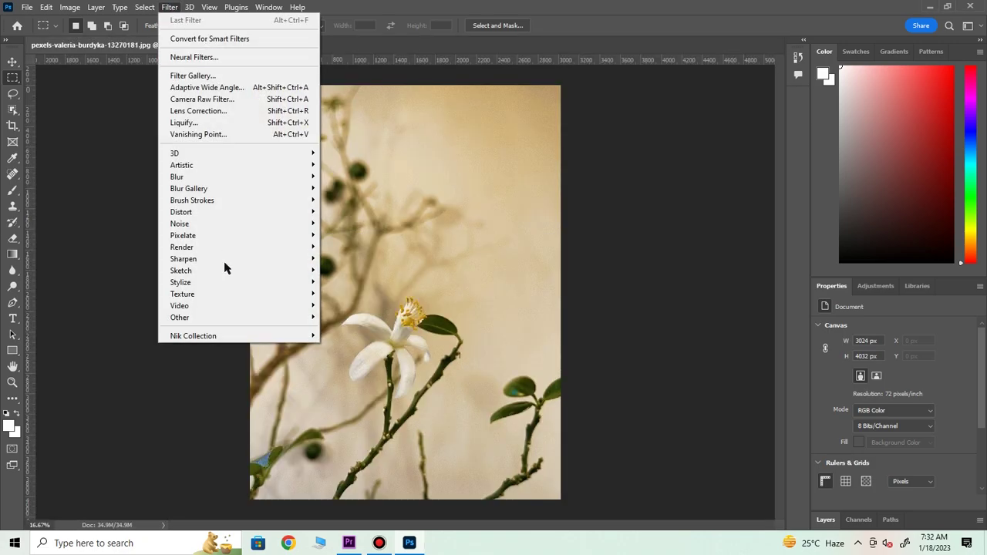
left_click(263, 339)
left_click(366, 383)
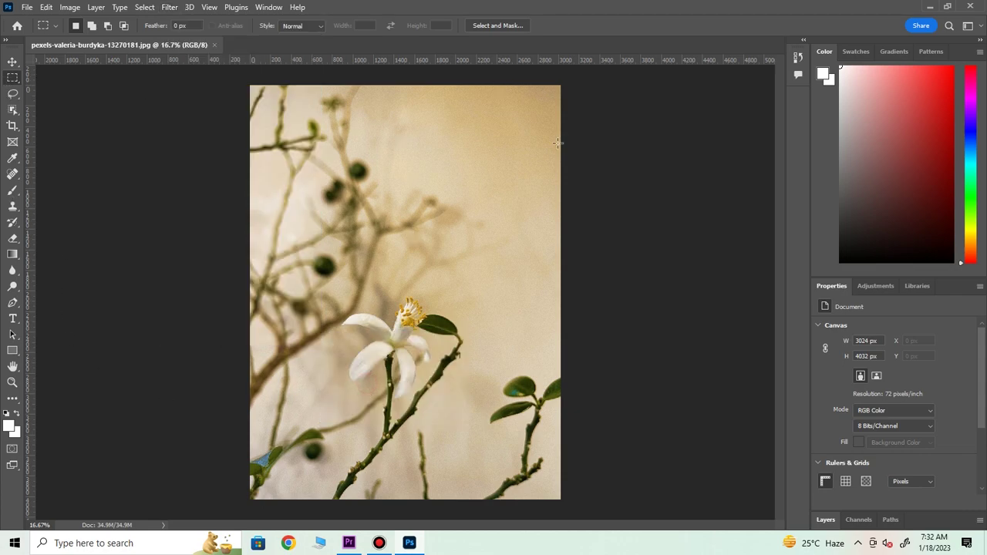